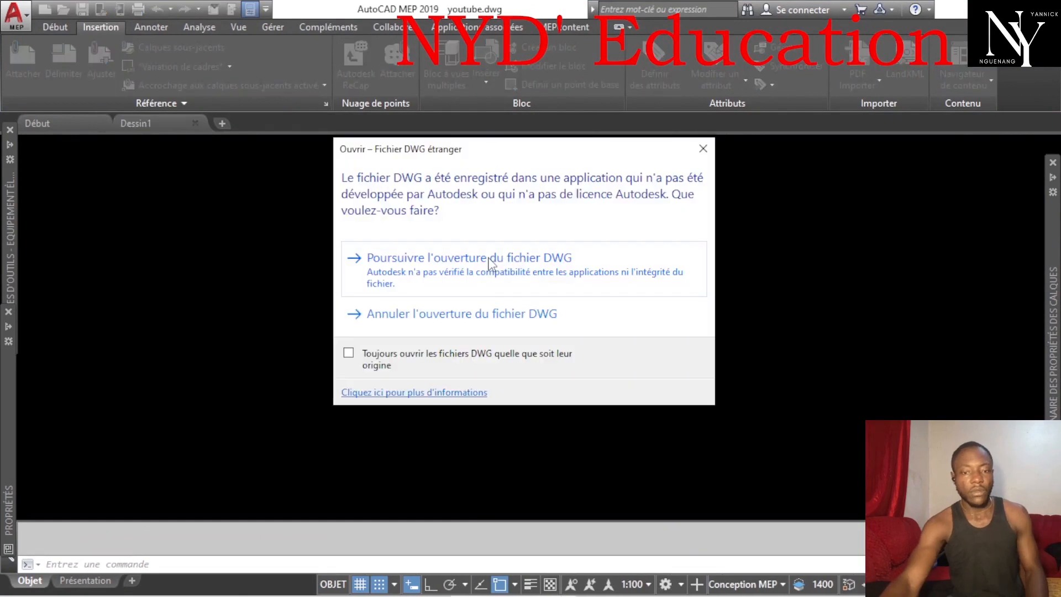
Continue opening youtube.dwg despite its foreign origin, and set the drawing units to Millimètres without rescaling any objects.
left_click(485, 259)
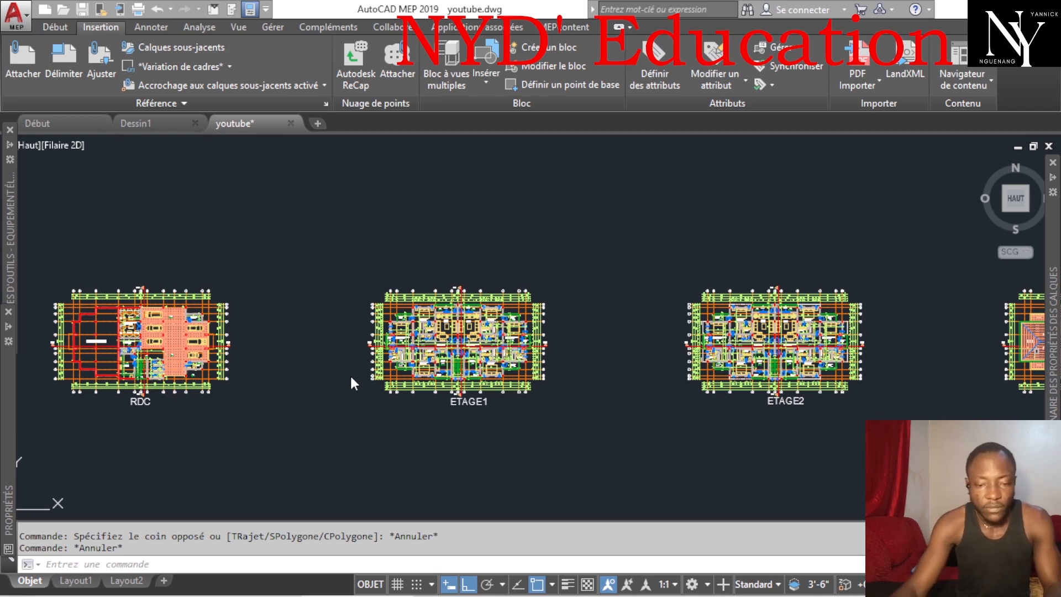
type("u")
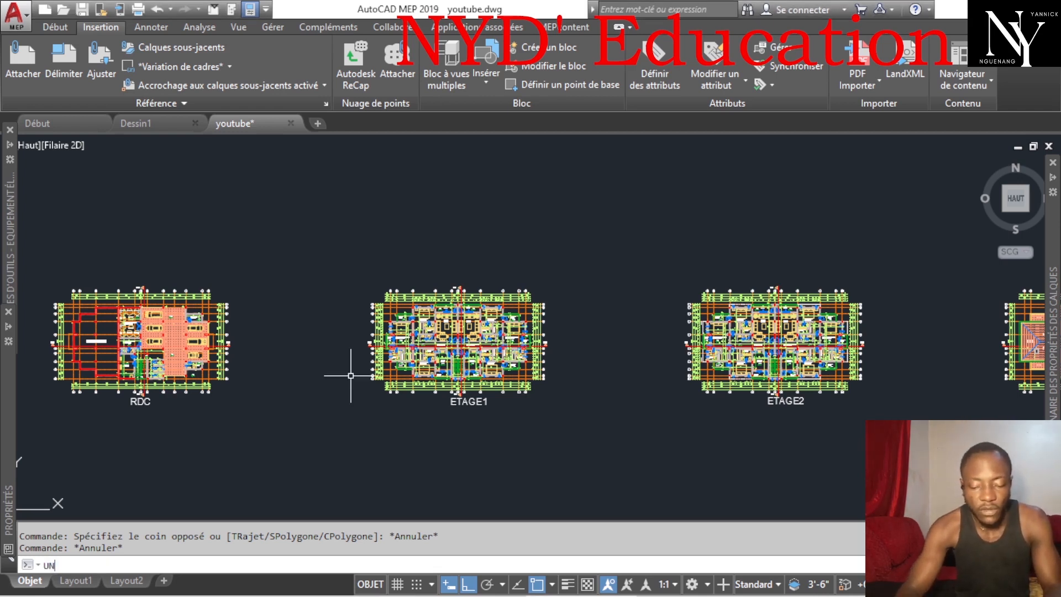
key("Return")
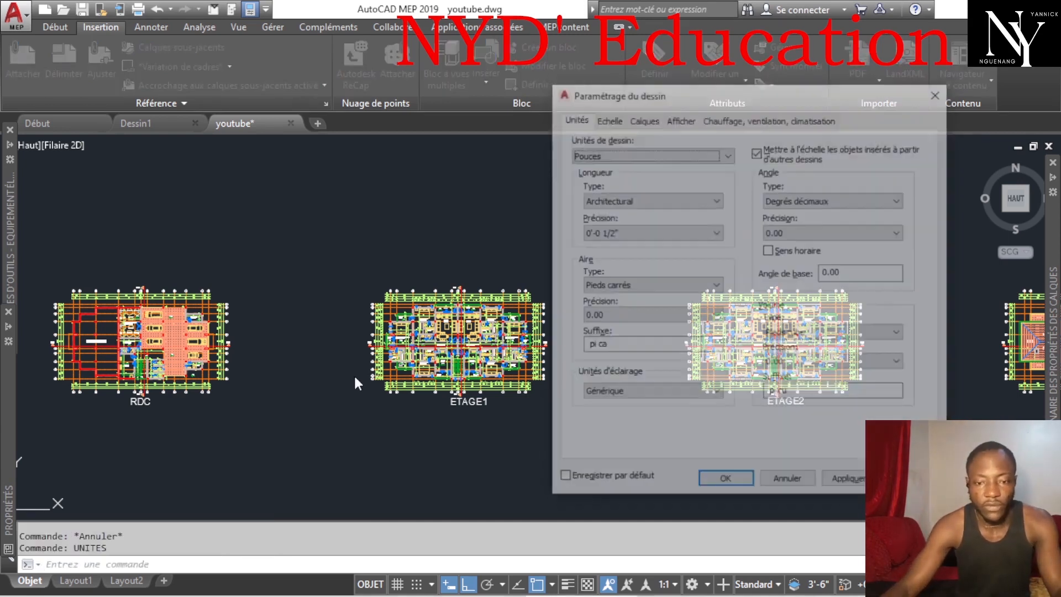
left_click(714, 155)
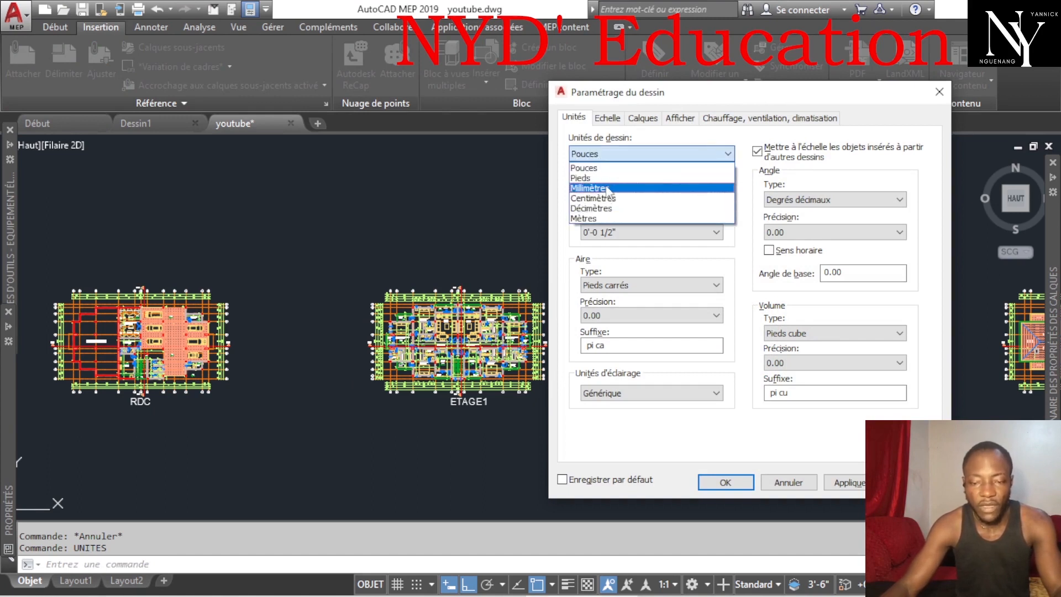
left_click(608, 188)
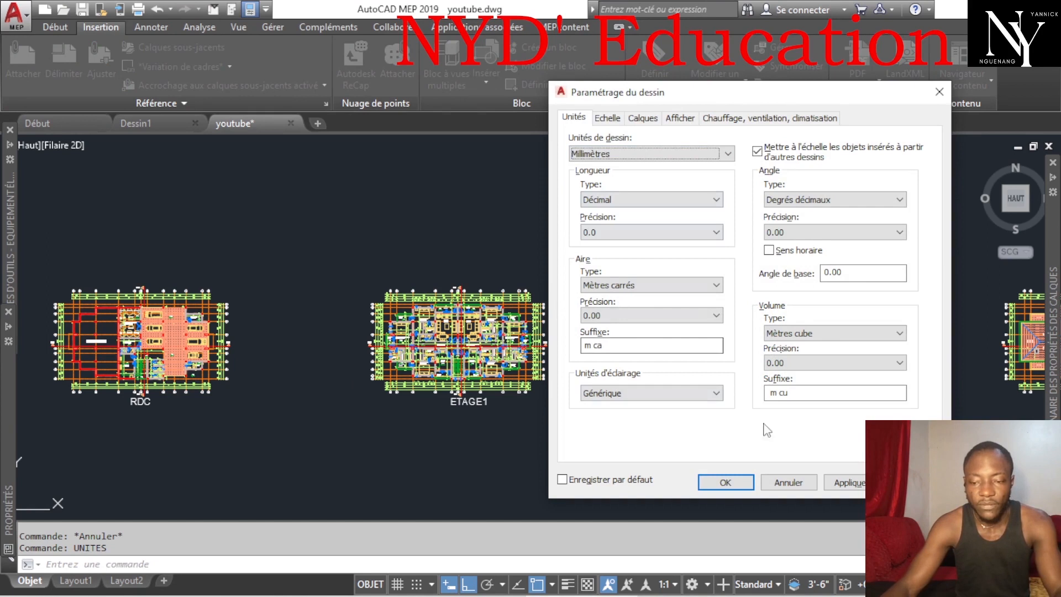
left_click(733, 482)
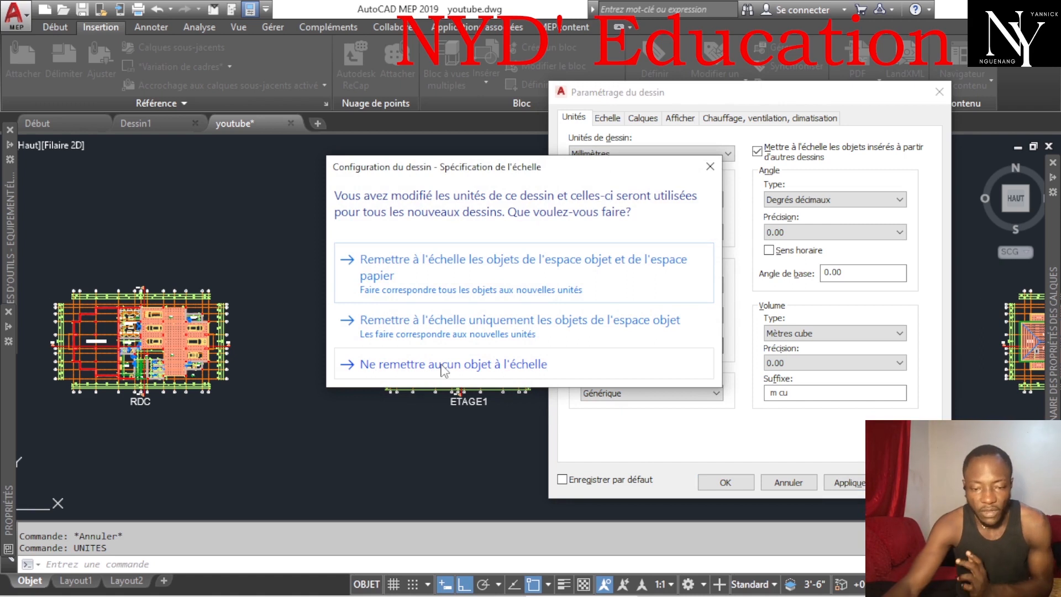
left_click(442, 366)
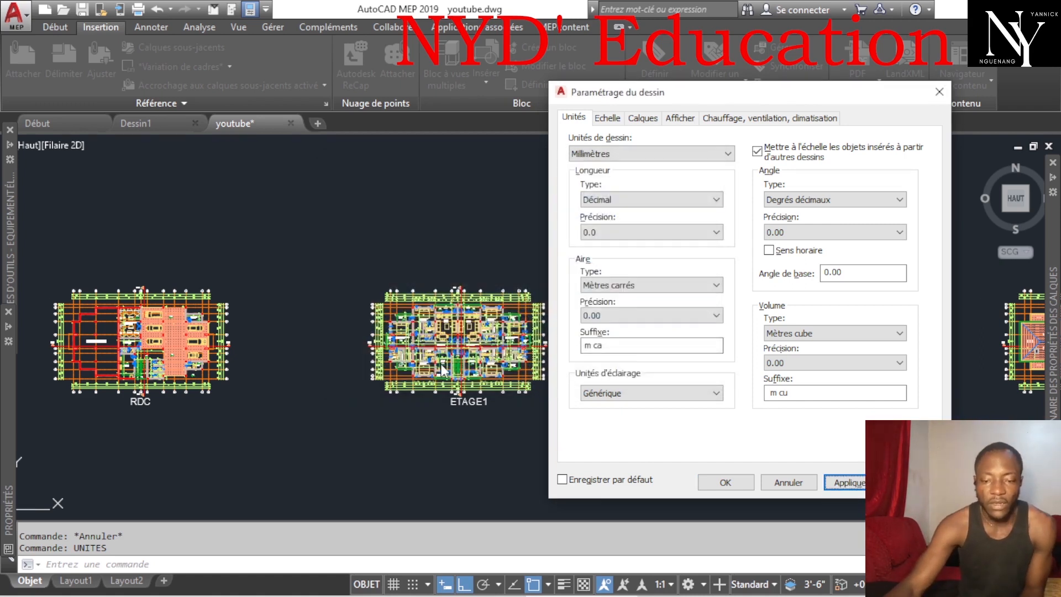
left_click(726, 482)
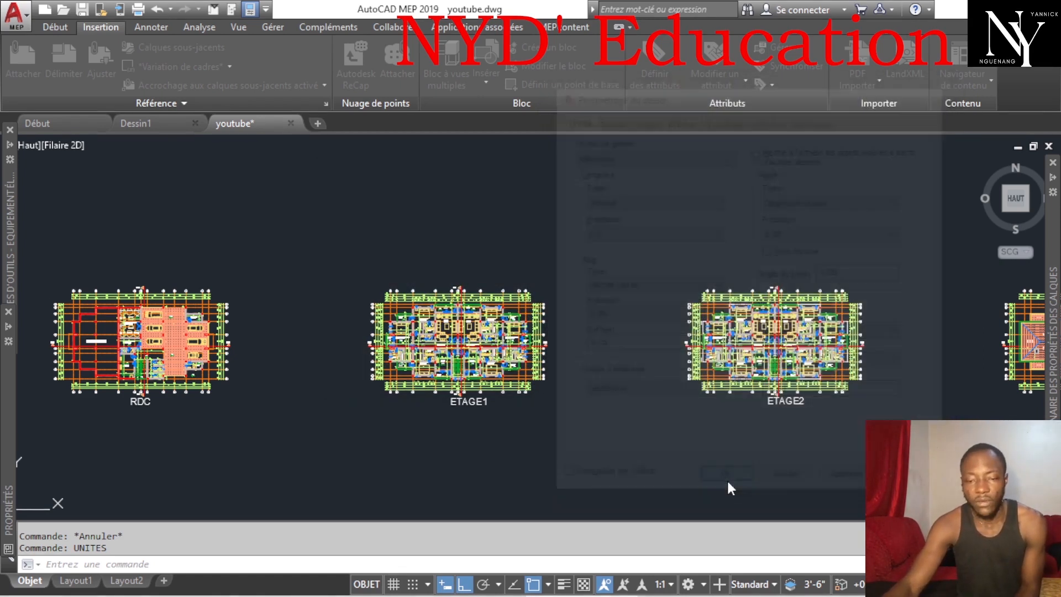
Measure the thickness of the wall dimensioned 20 beside the wardrobe near CHAMBRE - 2 on the ETAGE1 plan.
scroll(406, 397, "up", 5)
scroll(409, 392, "up", 4)
middle_click_drag(410, 320, 385, 510)
scroll(431, 271, "up", 7)
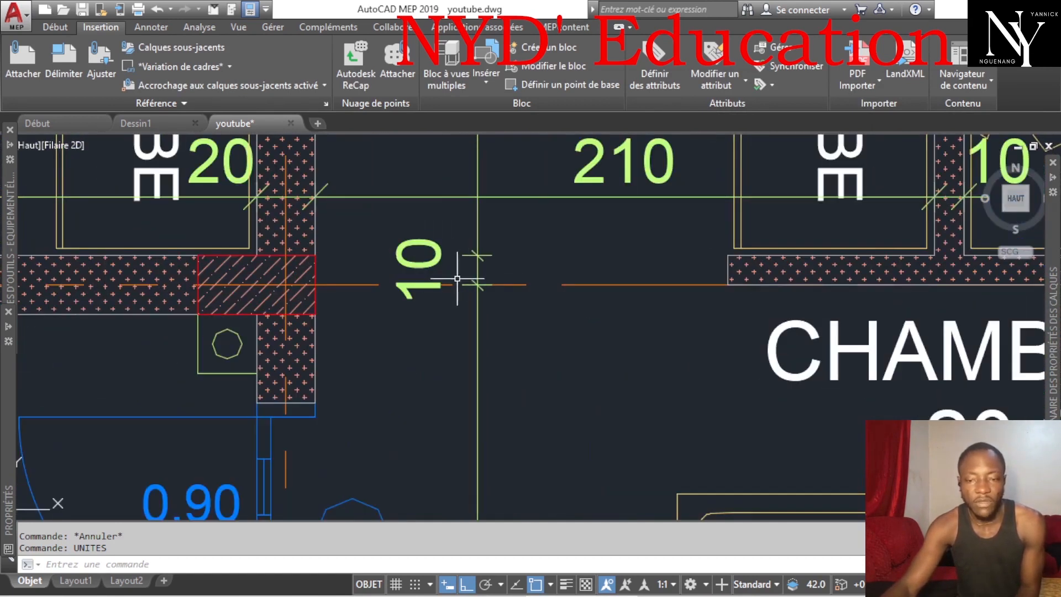
scroll(409, 301, "down", 1)
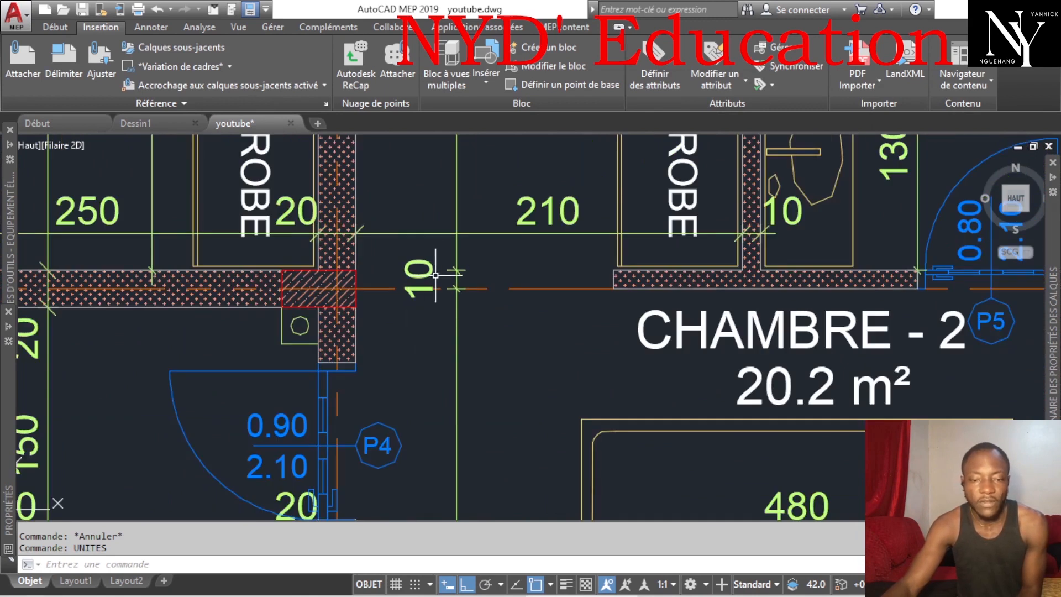
scroll(332, 245, "up", 4)
scroll(327, 246, "down", 4)
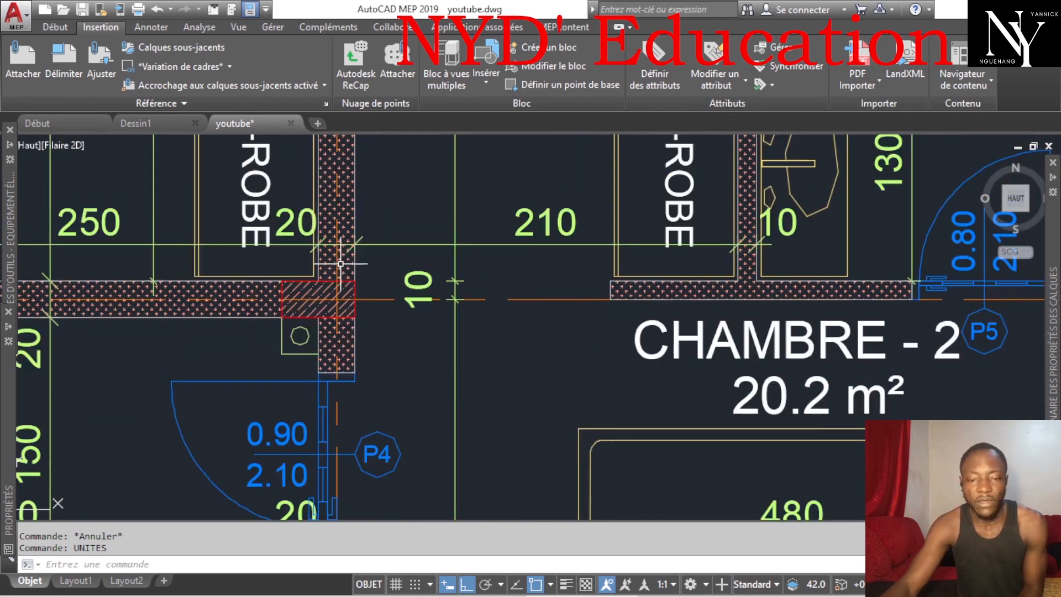
scroll(320, 250, "up", 4)
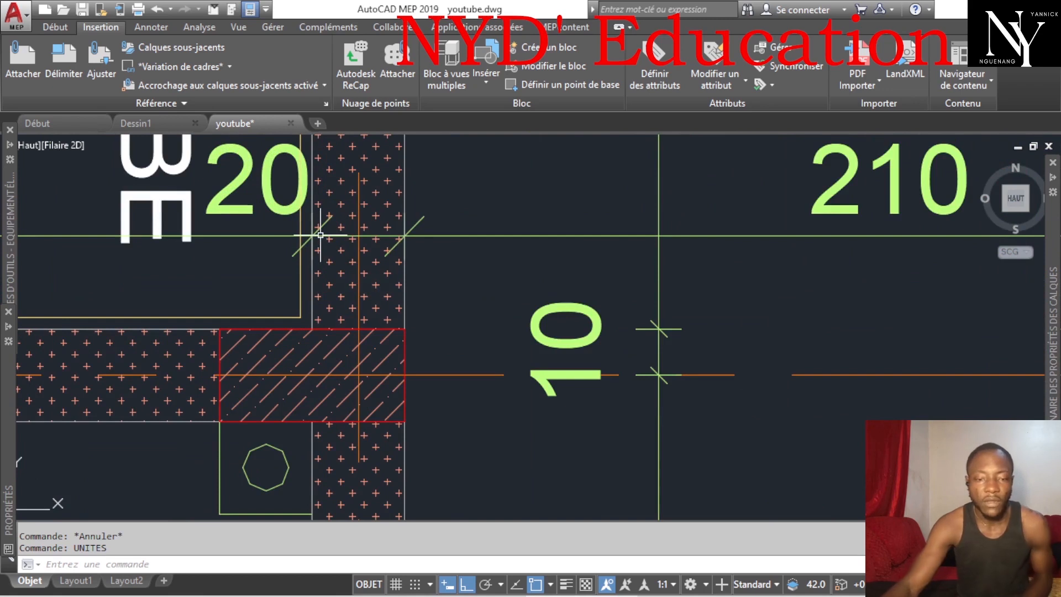
type("DIST")
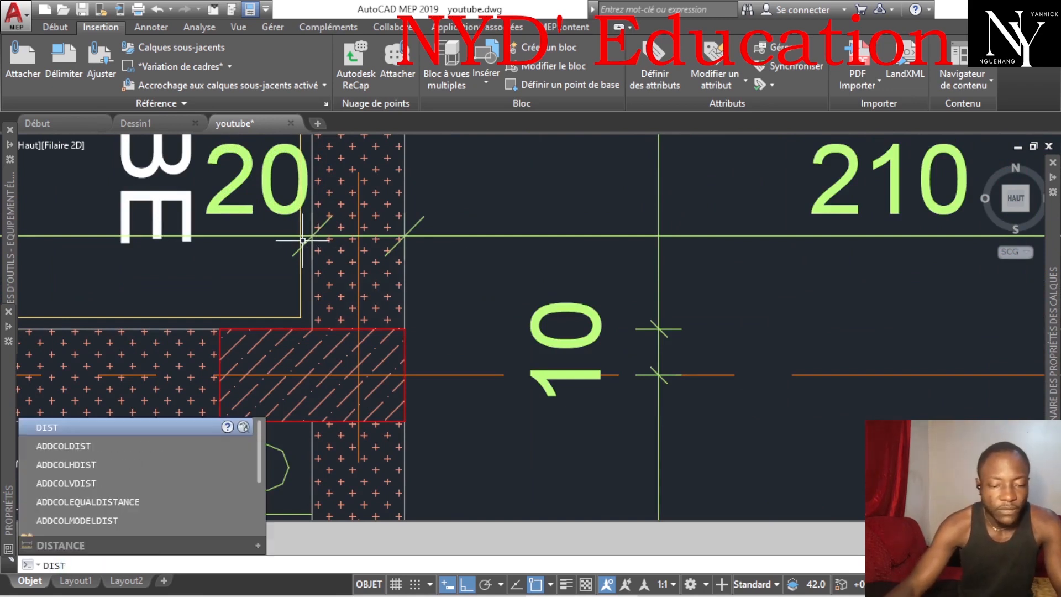
key("Return")
scroll(321, 237, "up", 2)
scroll(320, 236, "up", 3)
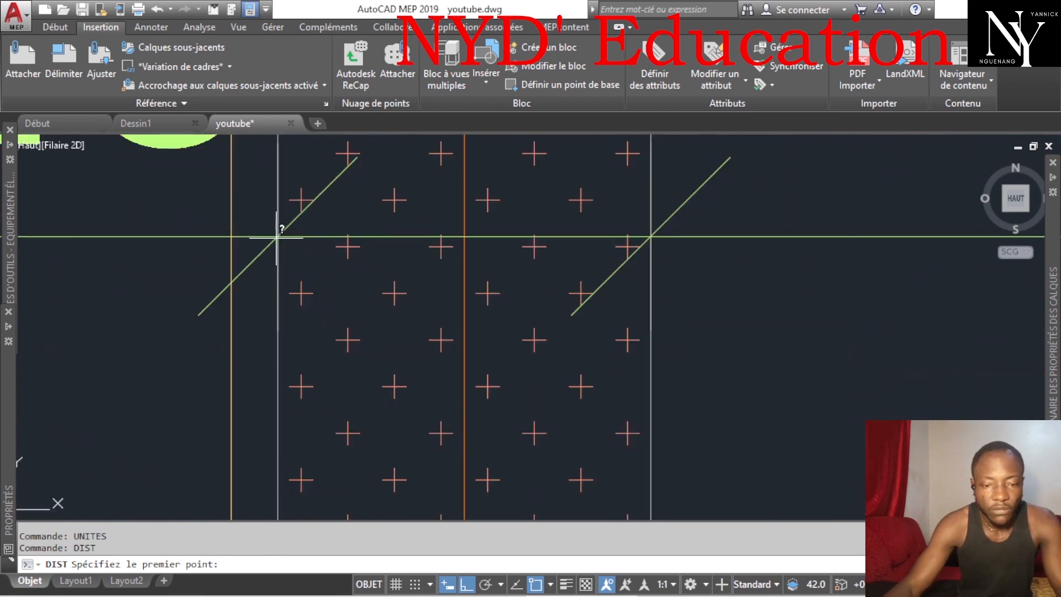
left_click(278, 236)
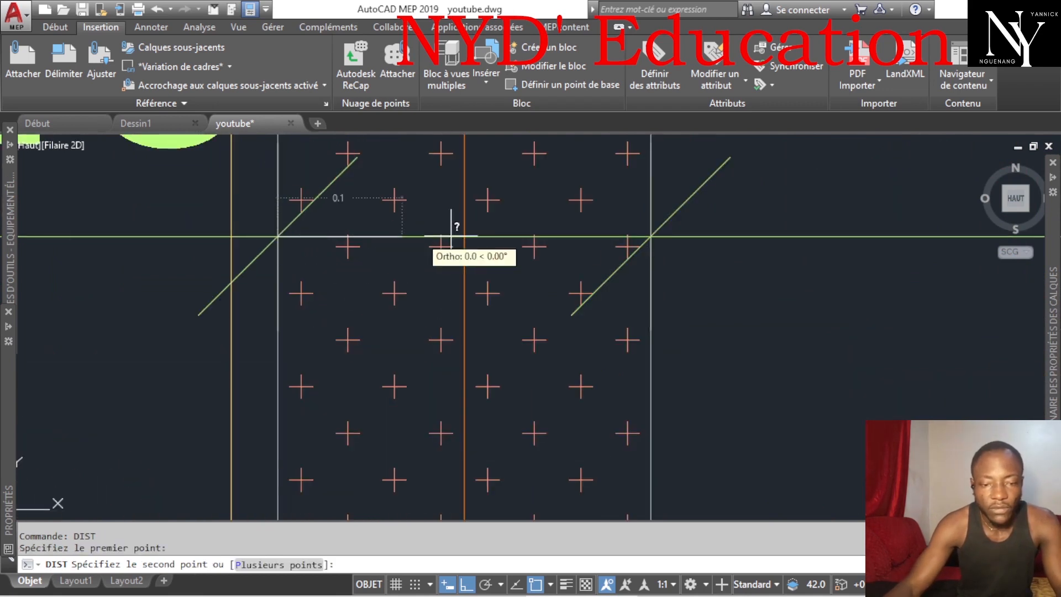
left_click(650, 236)
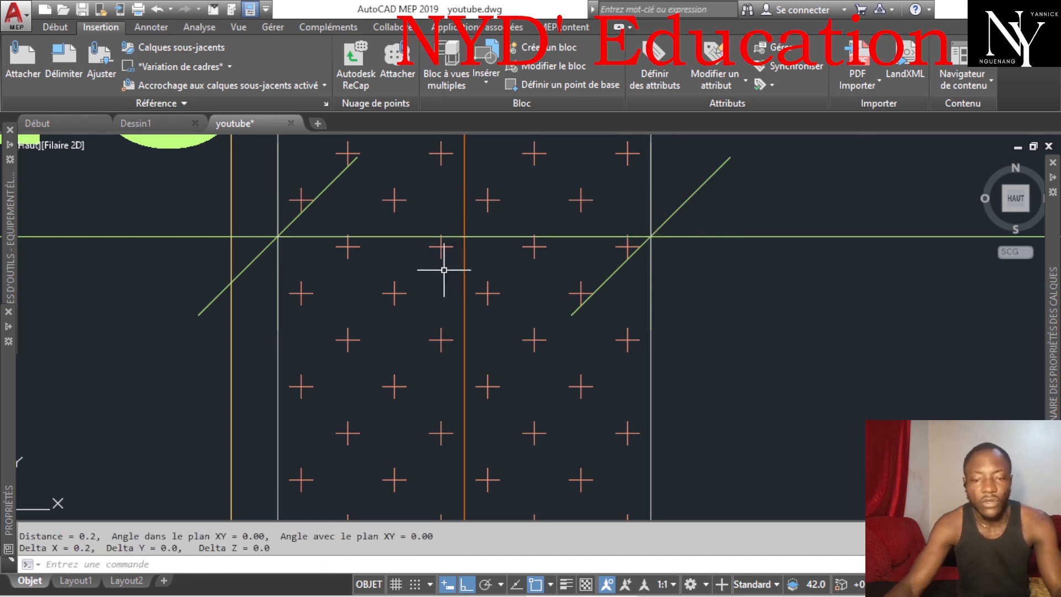
scroll(398, 274, "down", 5)
scroll(398, 271, "down", 2)
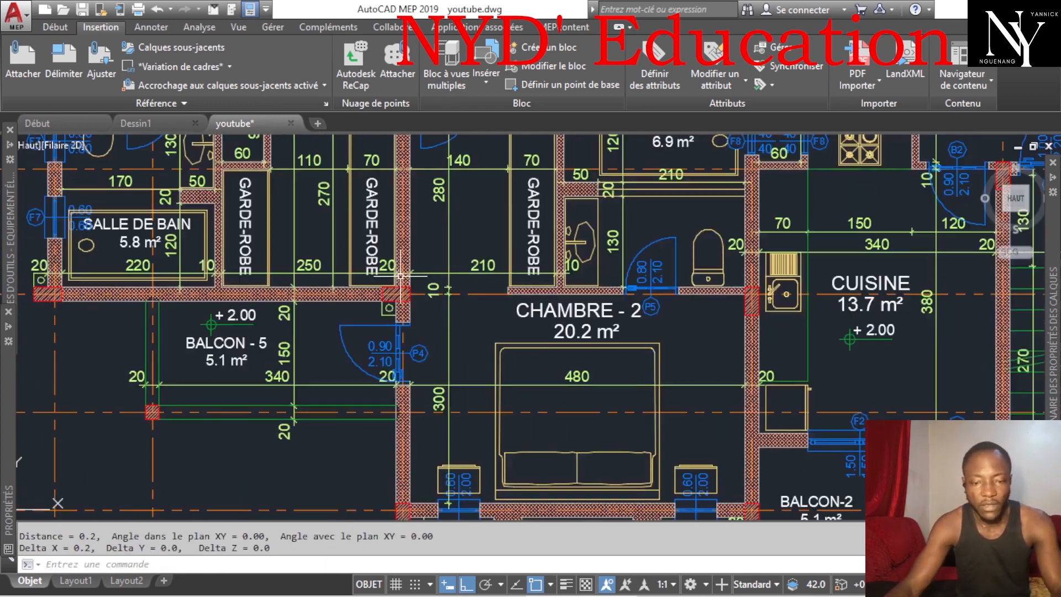
scroll(399, 275, "up", 5)
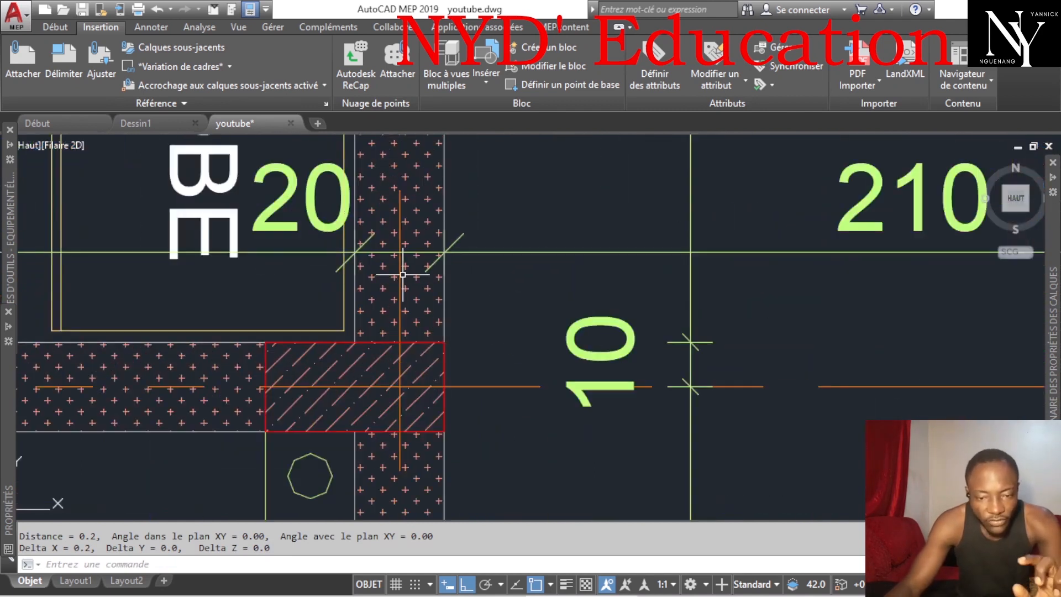
scroll(399, 275, "down", 6)
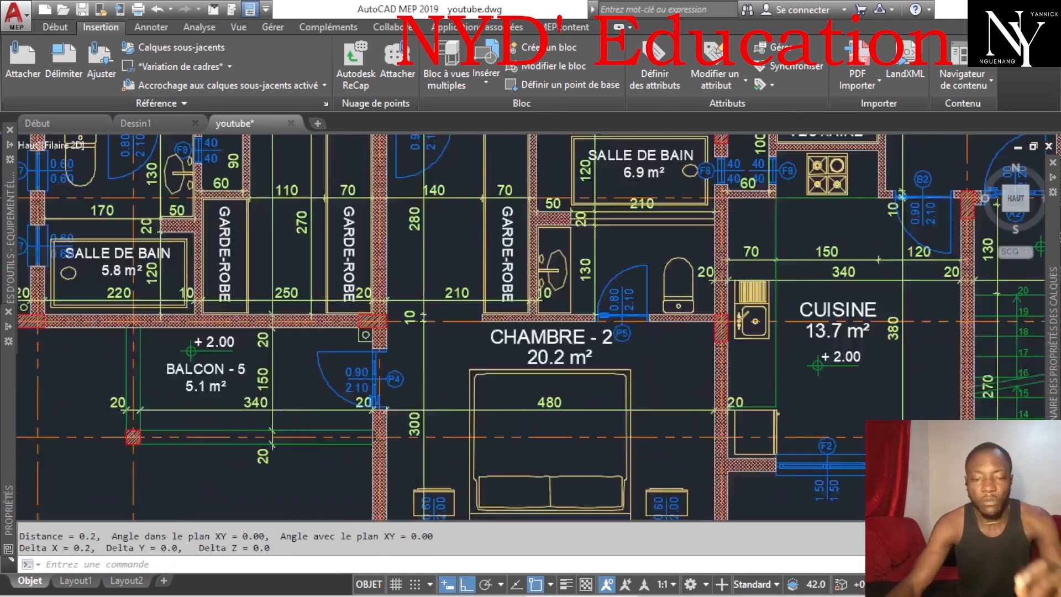
scroll(362, 309, "down", 3)
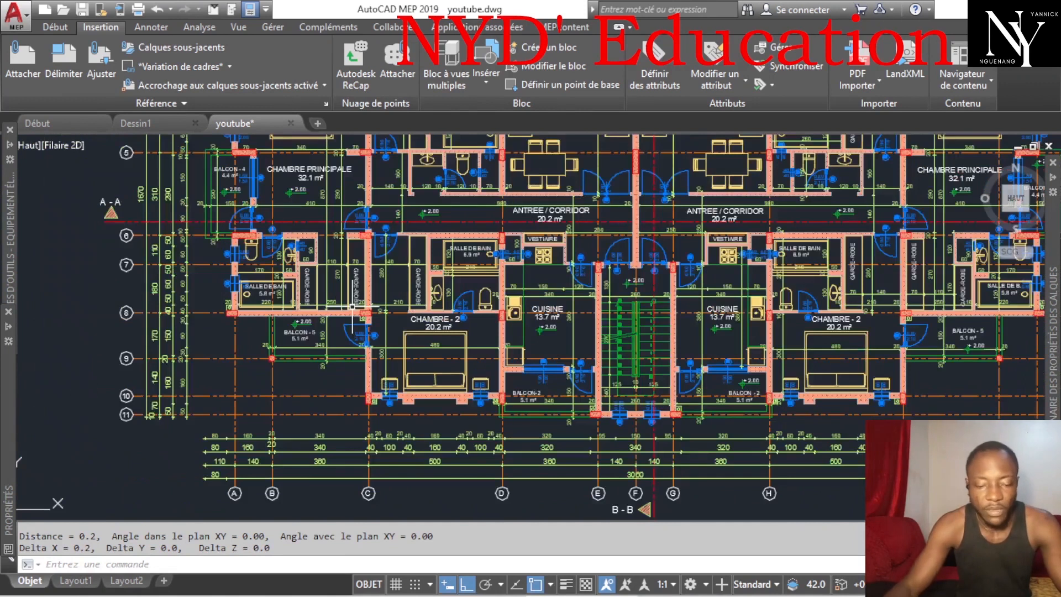
type("EH")
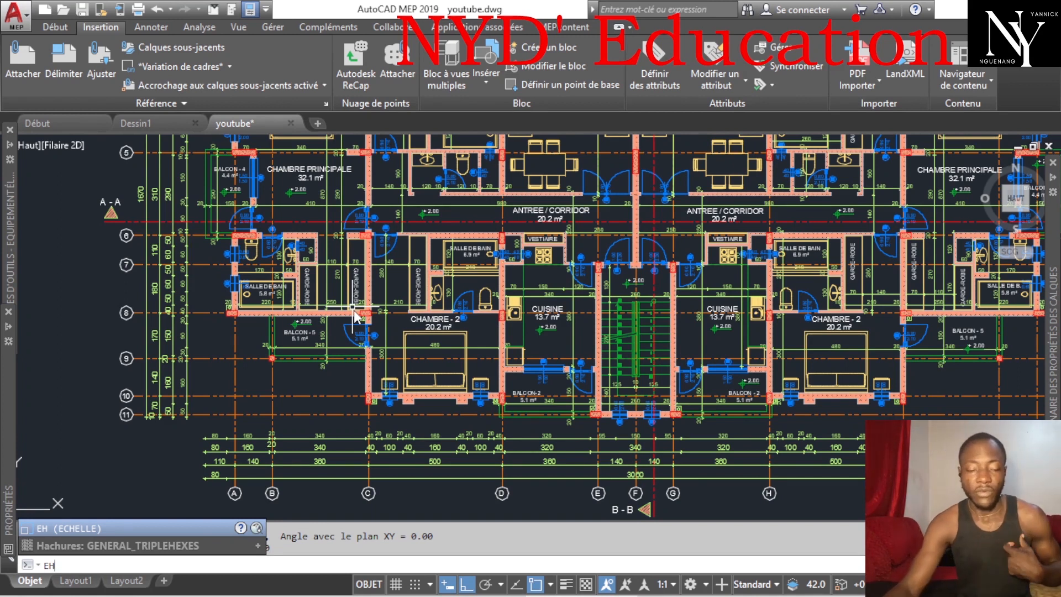
key("Return")
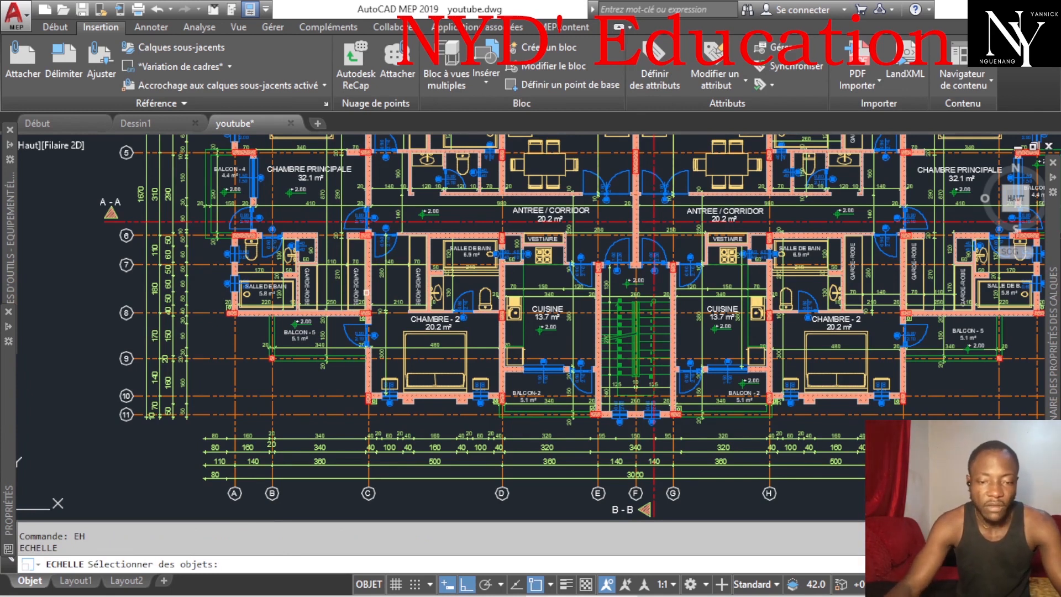
scroll(375, 272, "up", 2)
key("Escape")
Select all objects in the drawing and start scaling them from a base point at the double door by the ETAGE1 corridor.
scroll(379, 273, "down", 6)
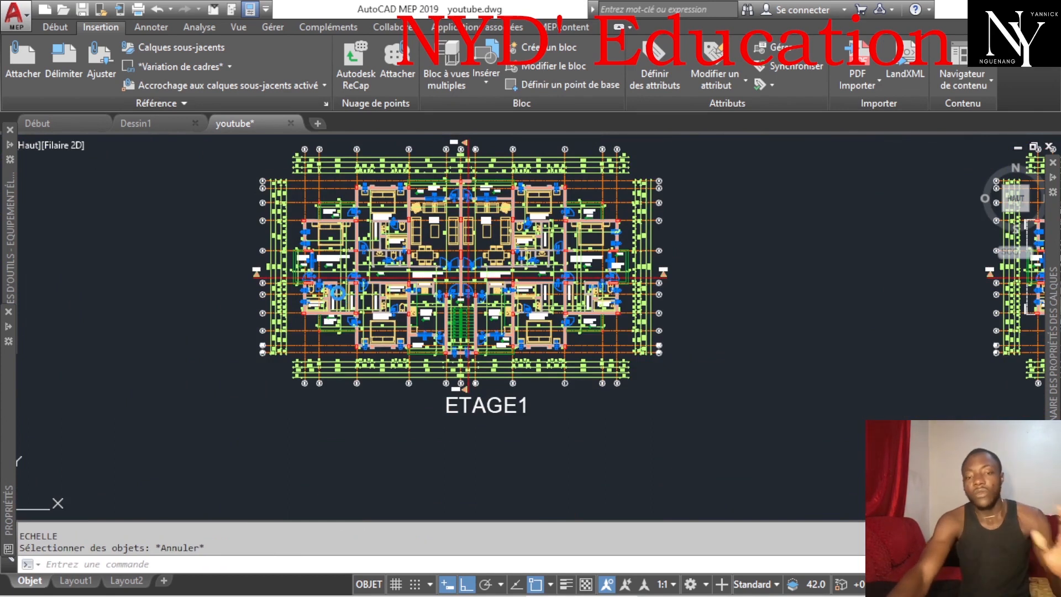
key("ctrl+a")
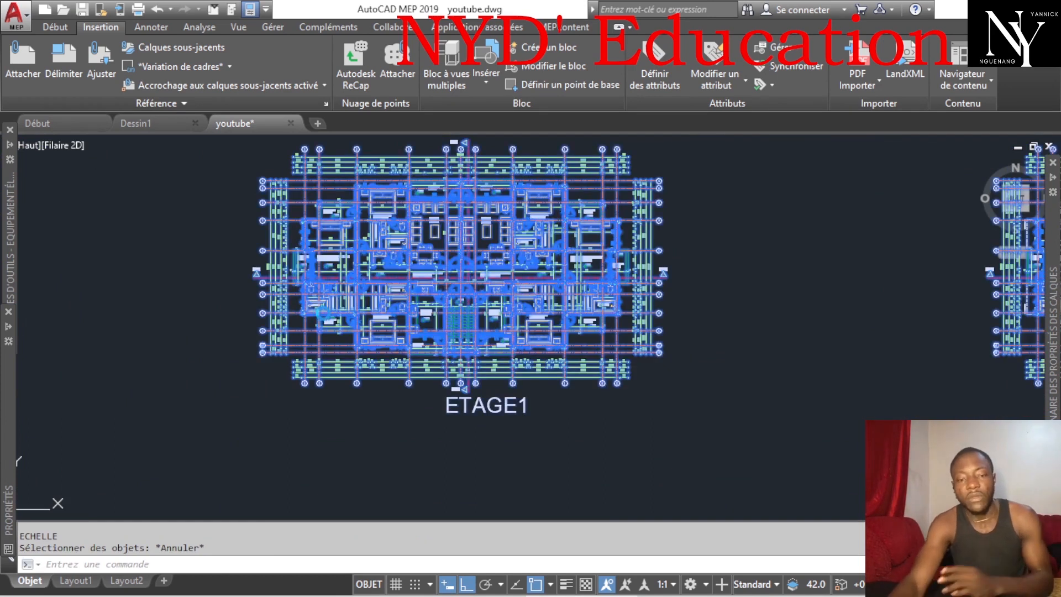
scroll(326, 315, "down", 2)
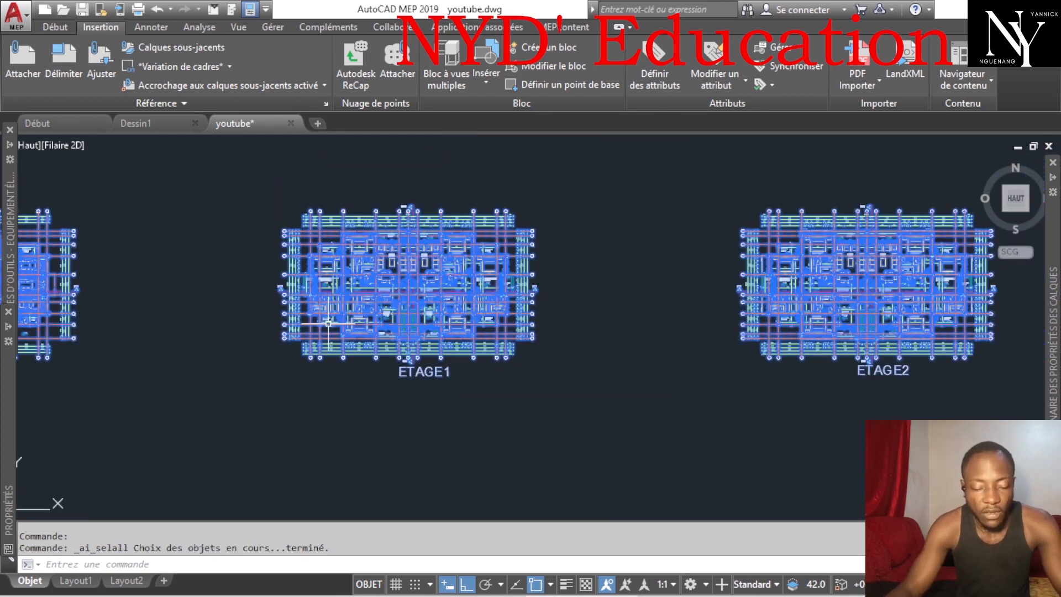
type("EH")
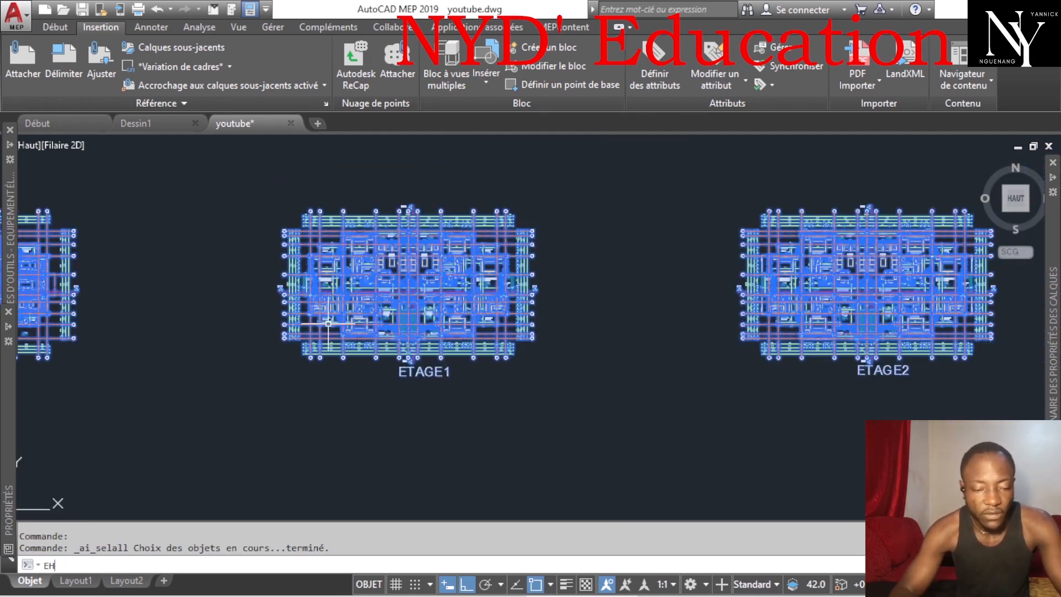
key("Return")
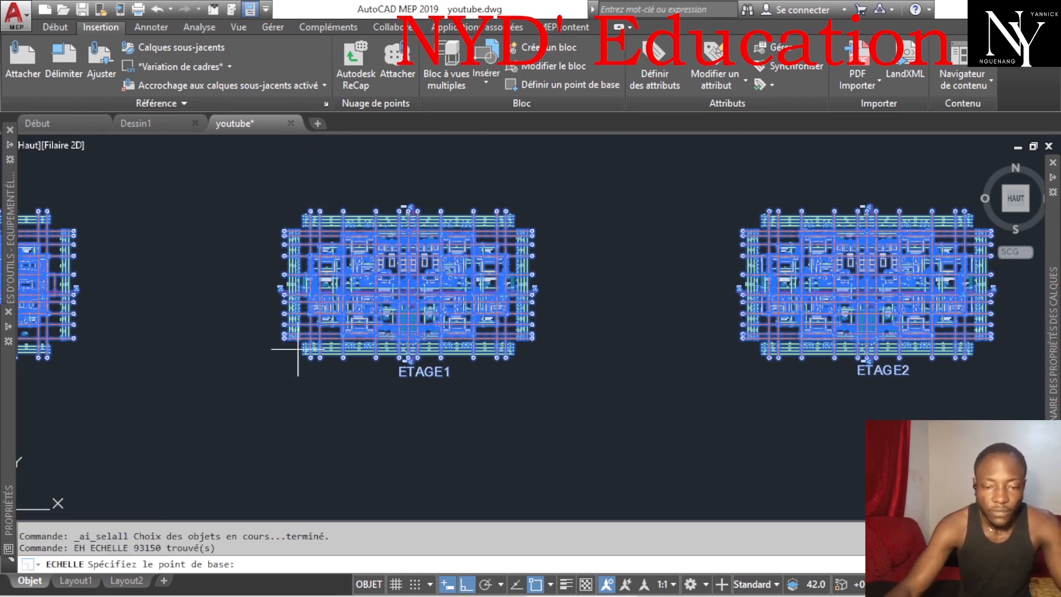
scroll(320, 307, "up", 4)
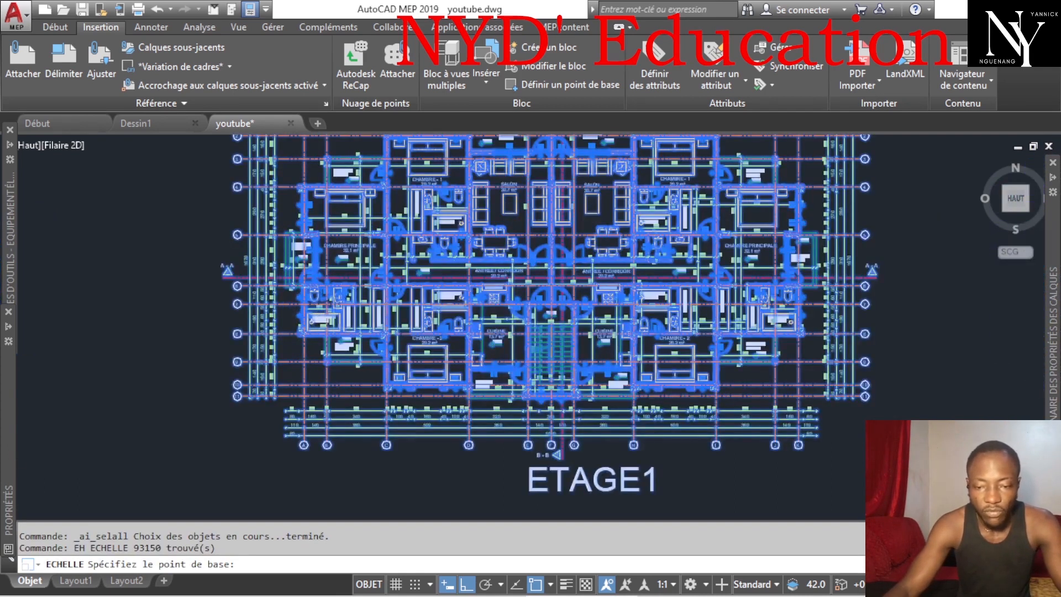
scroll(538, 260, "up", 4)
left_click(543, 258)
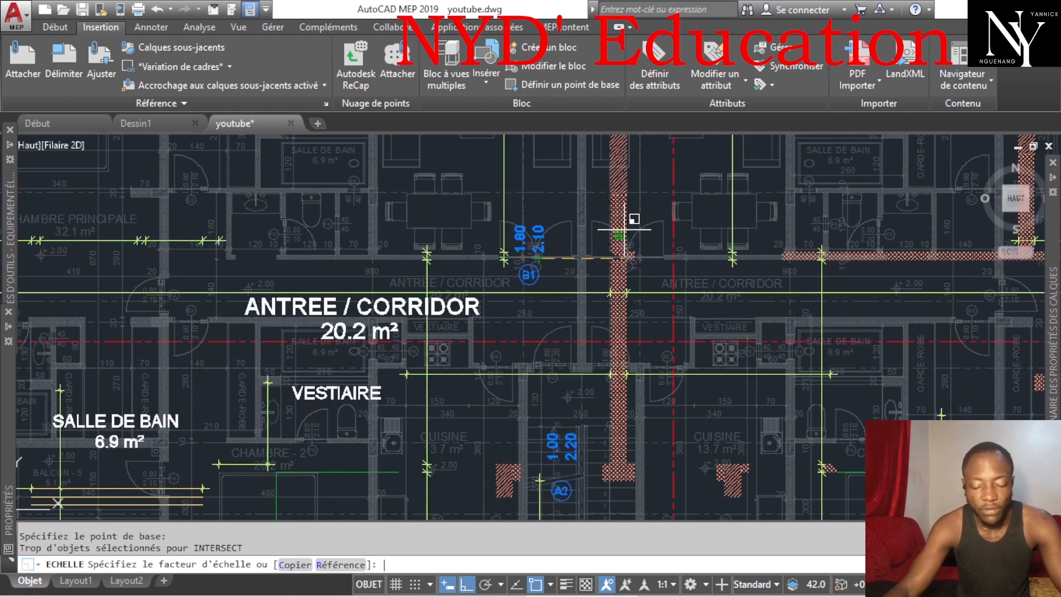
Rescale the selection by reference, picking the thickness of the wall dimensioned 20 beside the 980 corridor dimension as reference length and entering 20 as new length.
type("R")
key("Return")
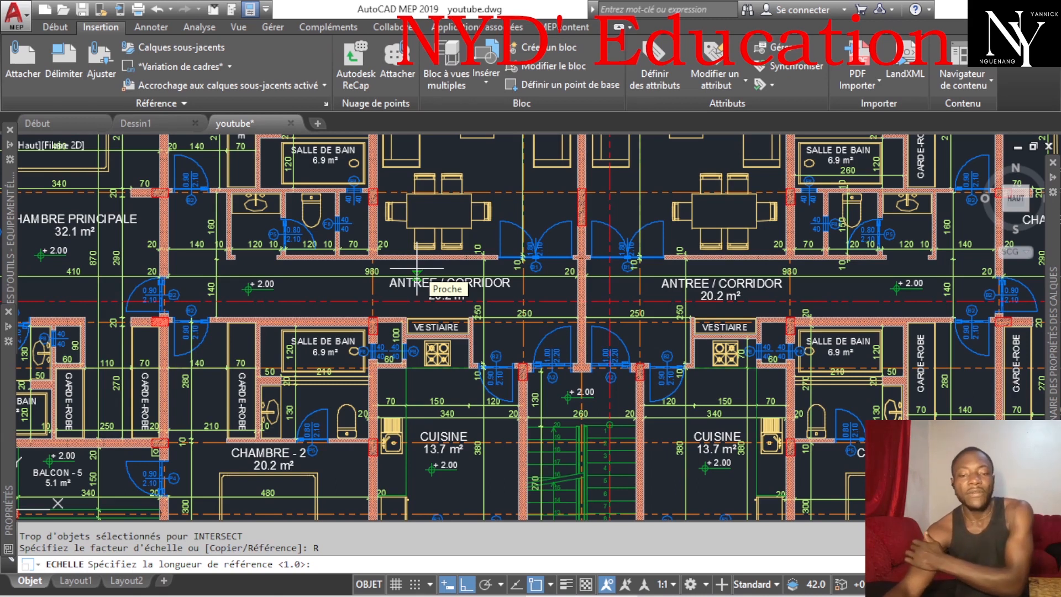
scroll(373, 251, "up", 5)
scroll(326, 213, "up", 4)
left_click(333, 252)
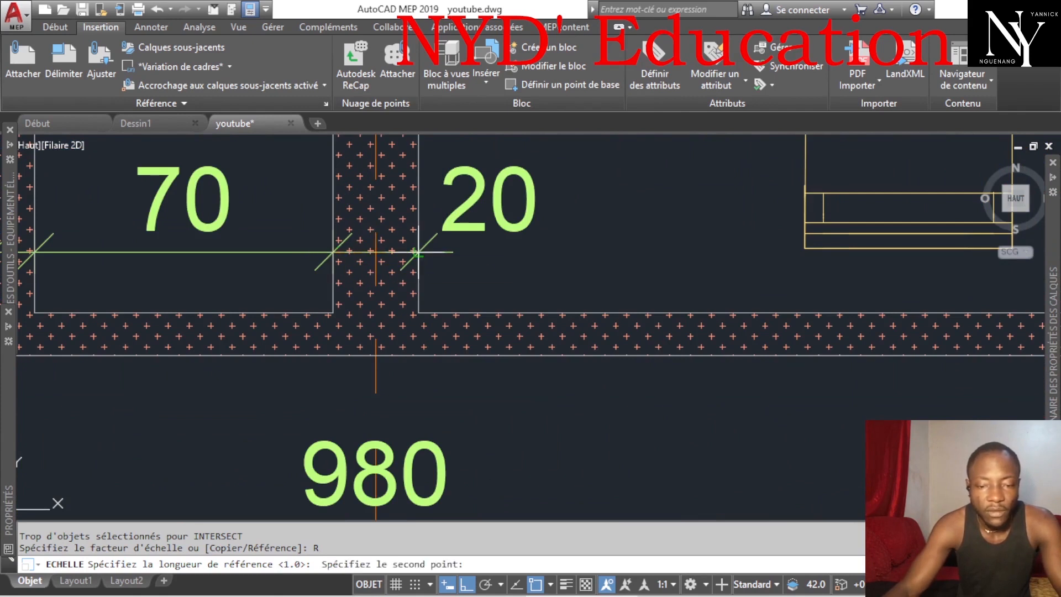
scroll(418, 253, "up", 6)
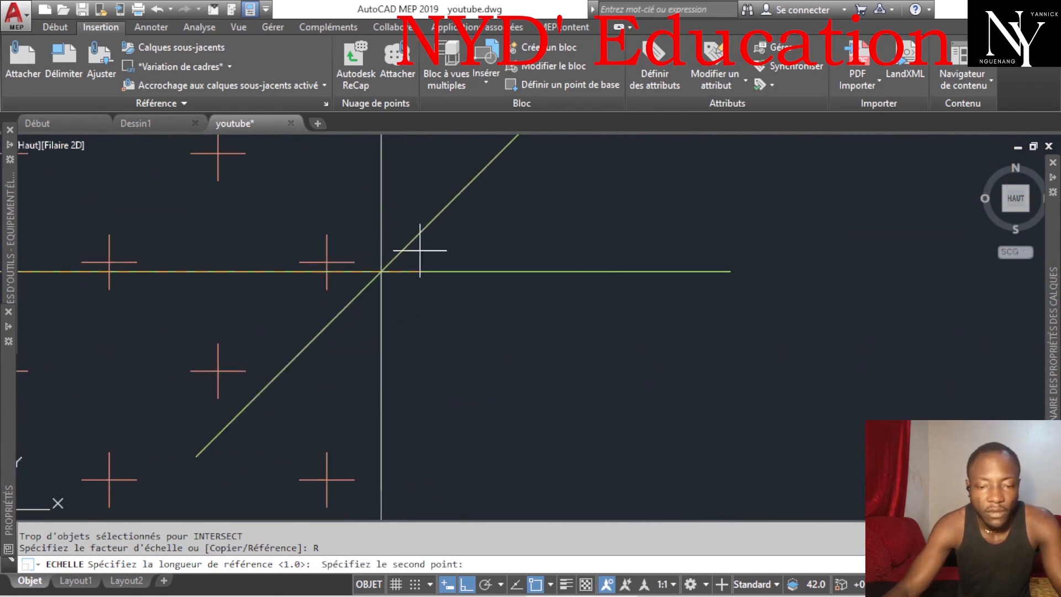
left_click(381, 272)
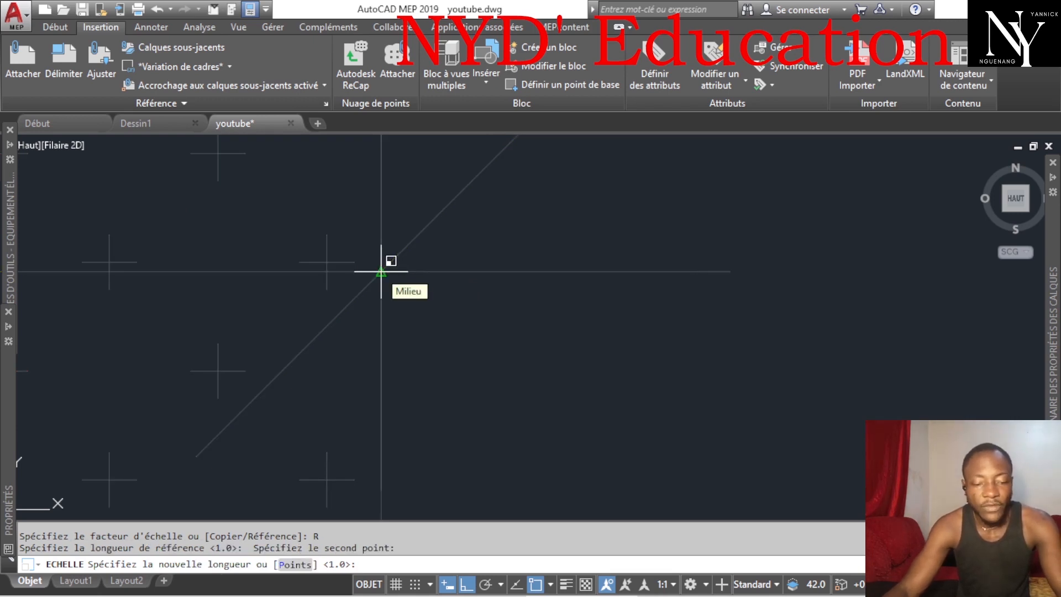
scroll(384, 271, "down", 4)
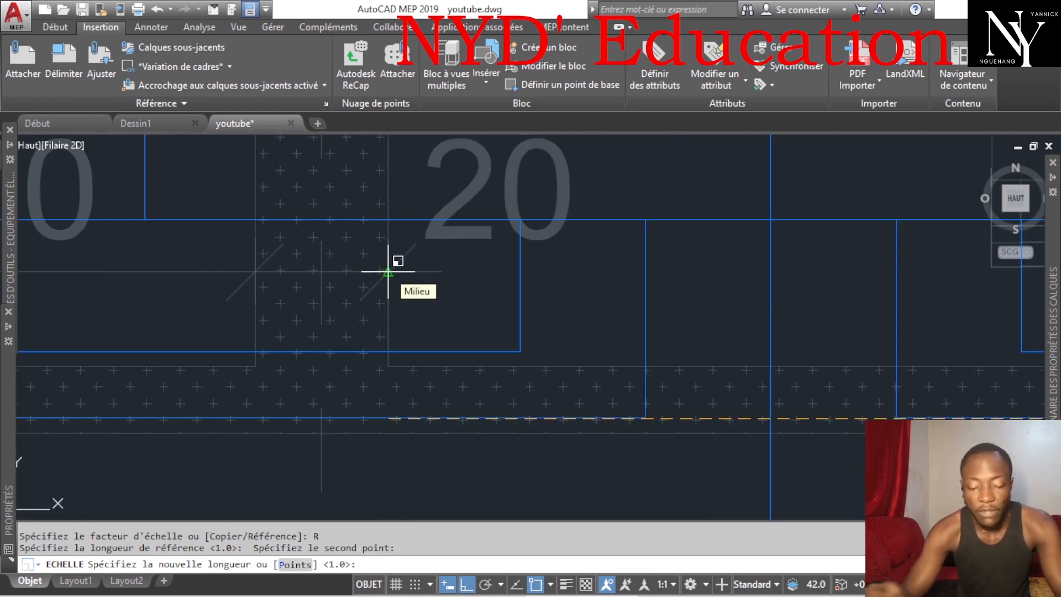
type("2")
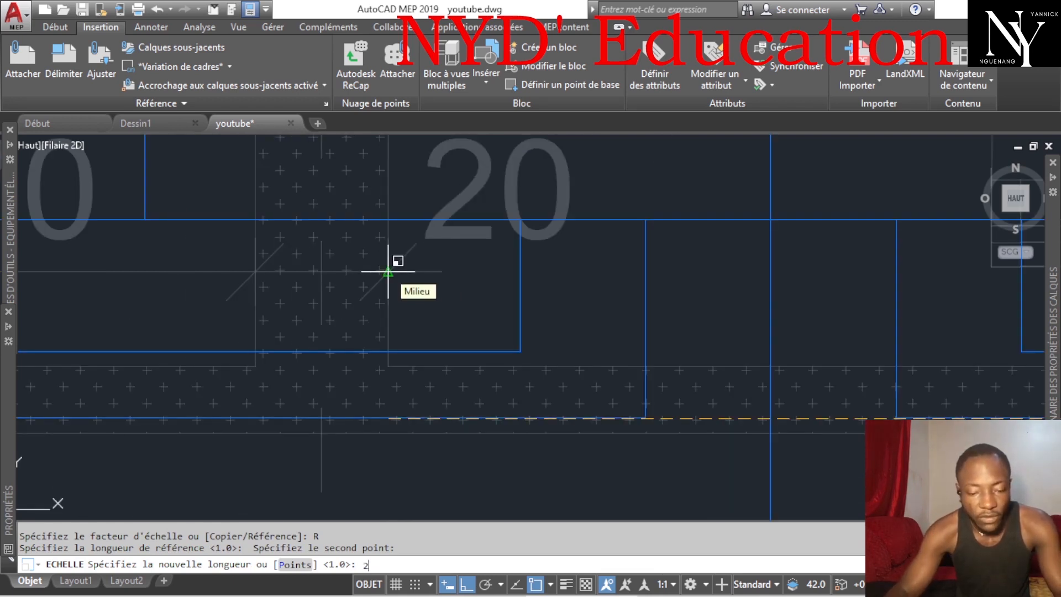
type("0")
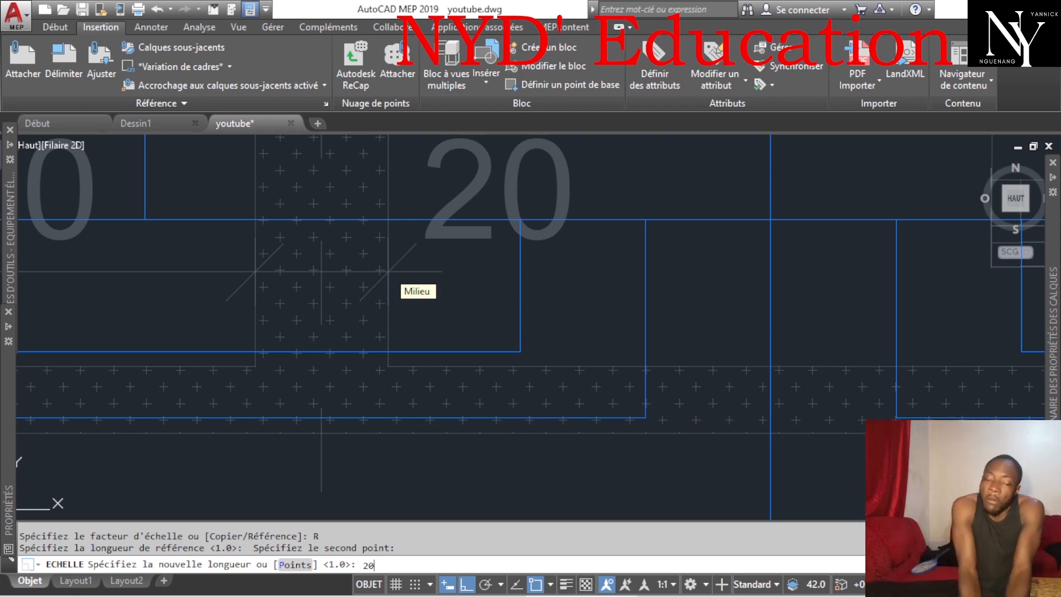
key("Return")
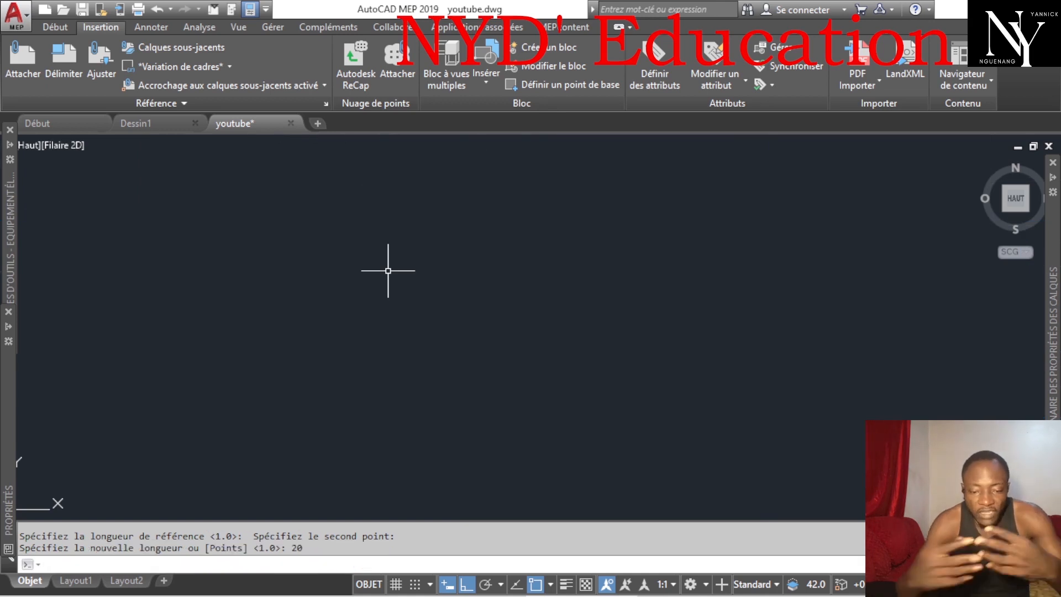
Measure the thickness of the central wall dimensioned 20 between the two B1 double doors on the ETAGE1 plan.
scroll(365, 290, "down", 10)
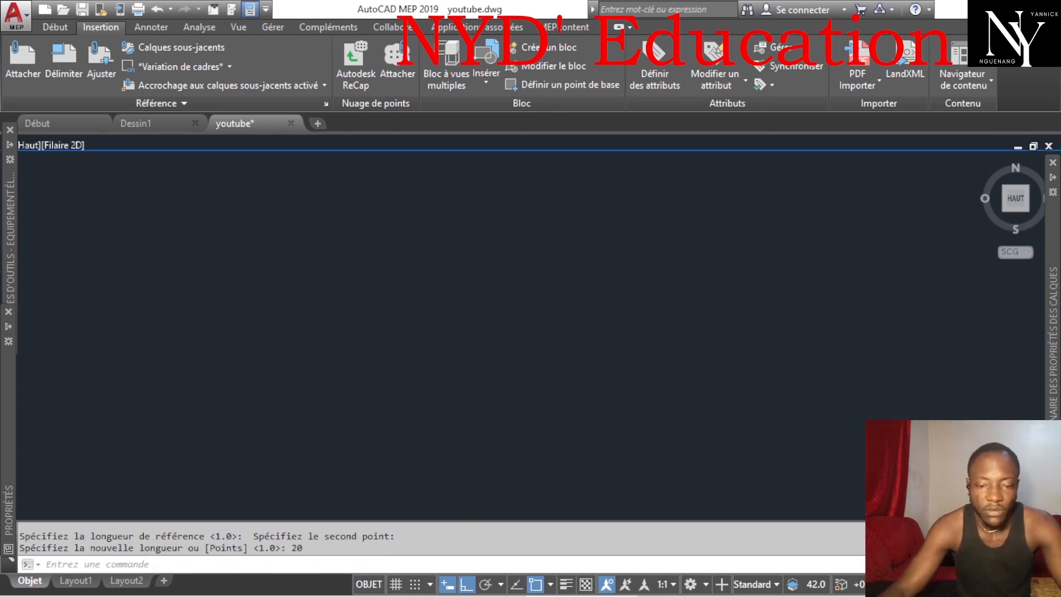
scroll(372, 282, "down", 4)
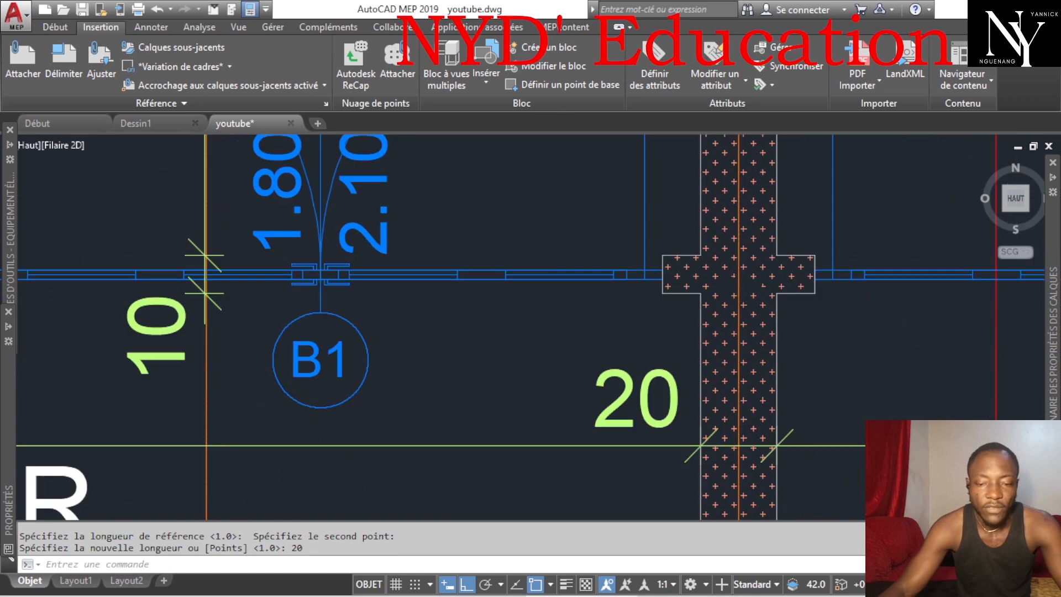
scroll(378, 270, "down", 4)
scroll(541, 338, "up", 4)
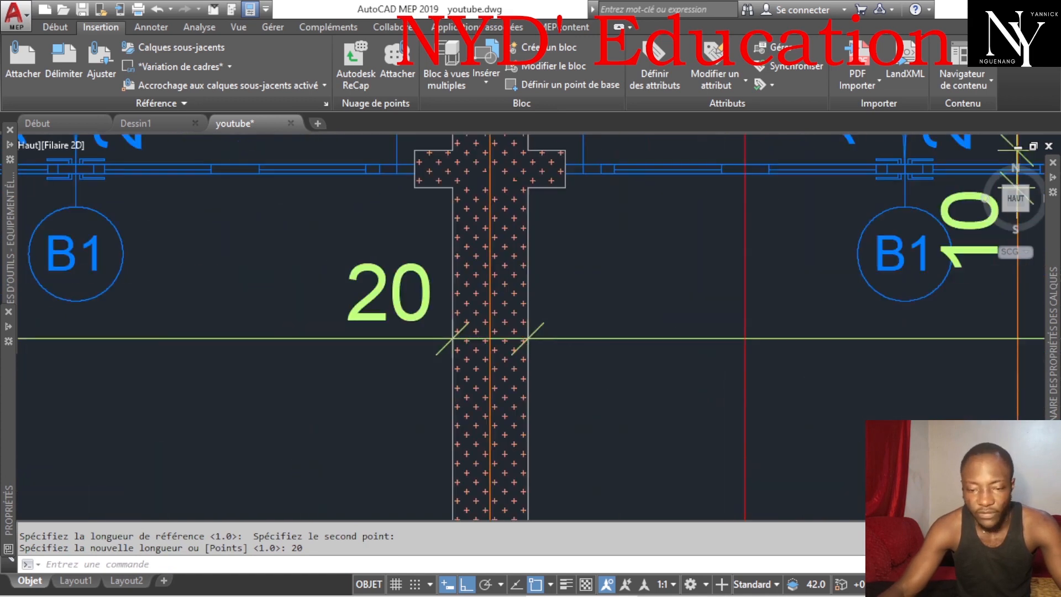
scroll(536, 342, "up", 3)
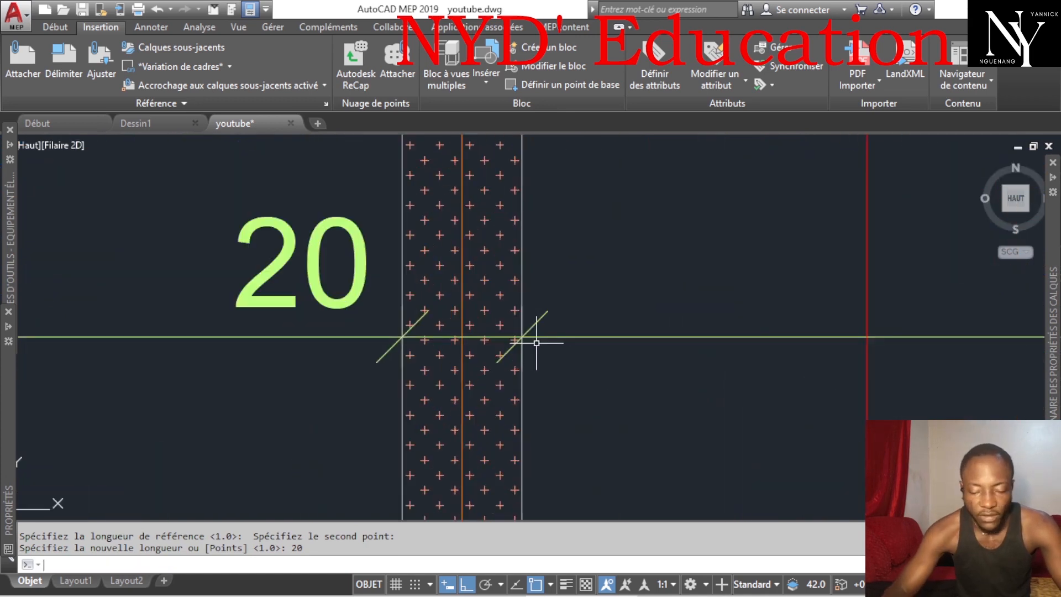
type("DIST")
key("Return")
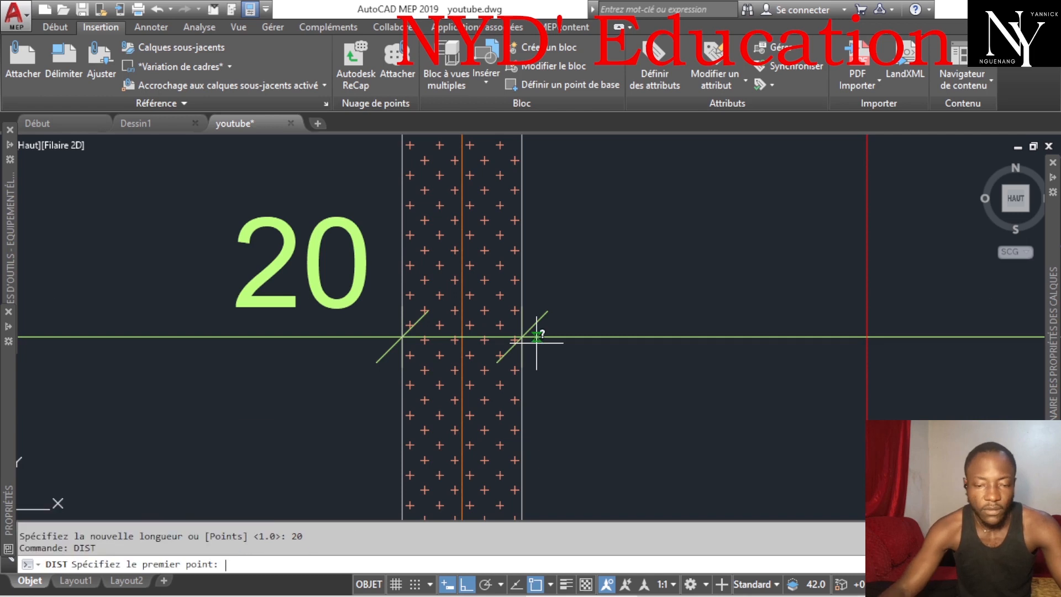
left_click(403, 336)
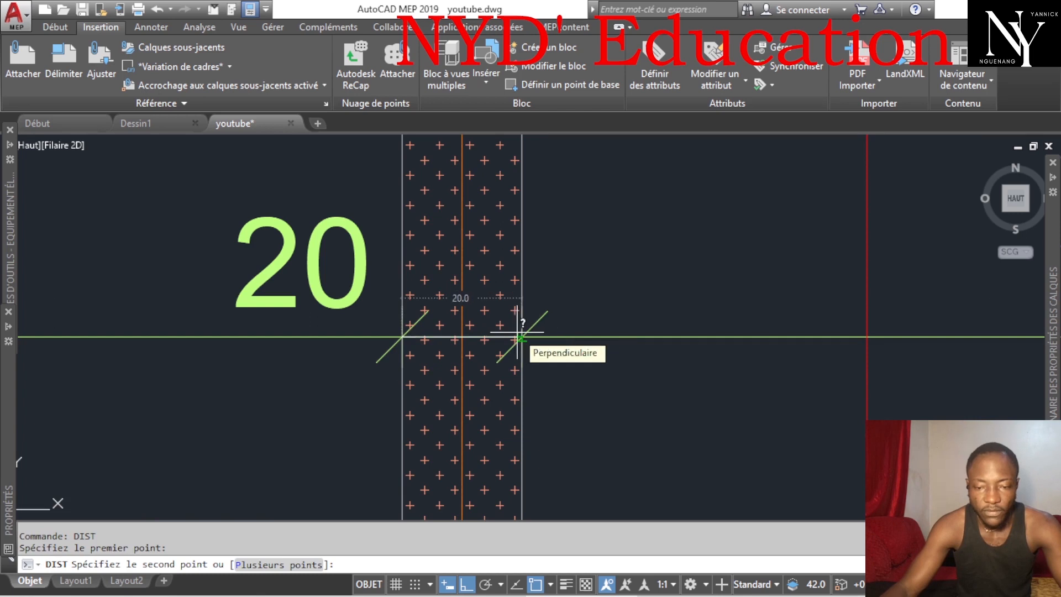
key("Escape")
Examine the rescaled ETAGE1 plan, both as a whole and around its corridor, rooms and dimensions.
scroll(415, 313, "down", 5)
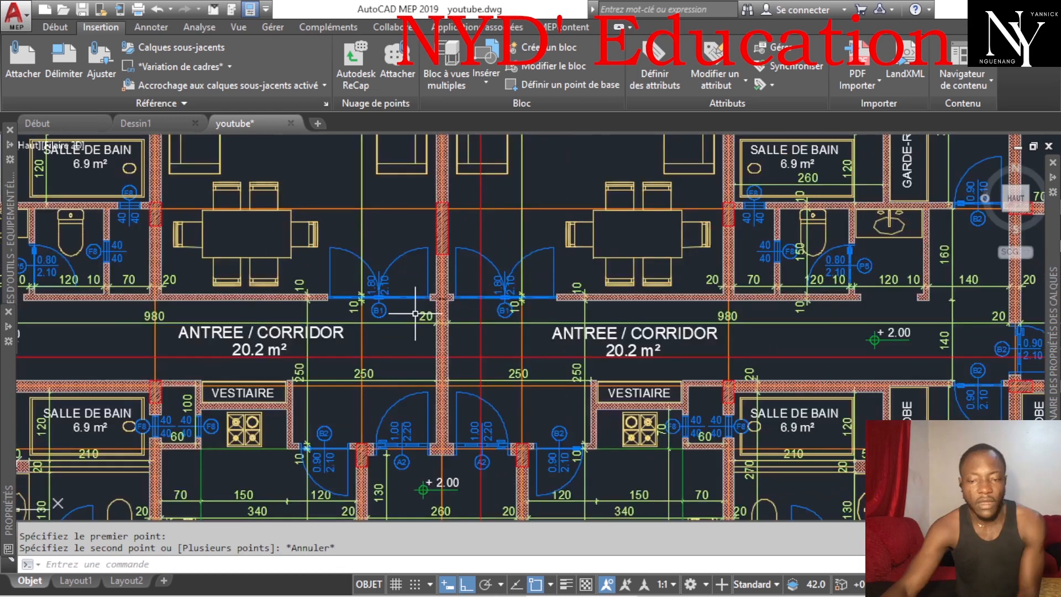
scroll(415, 313, "down", 5)
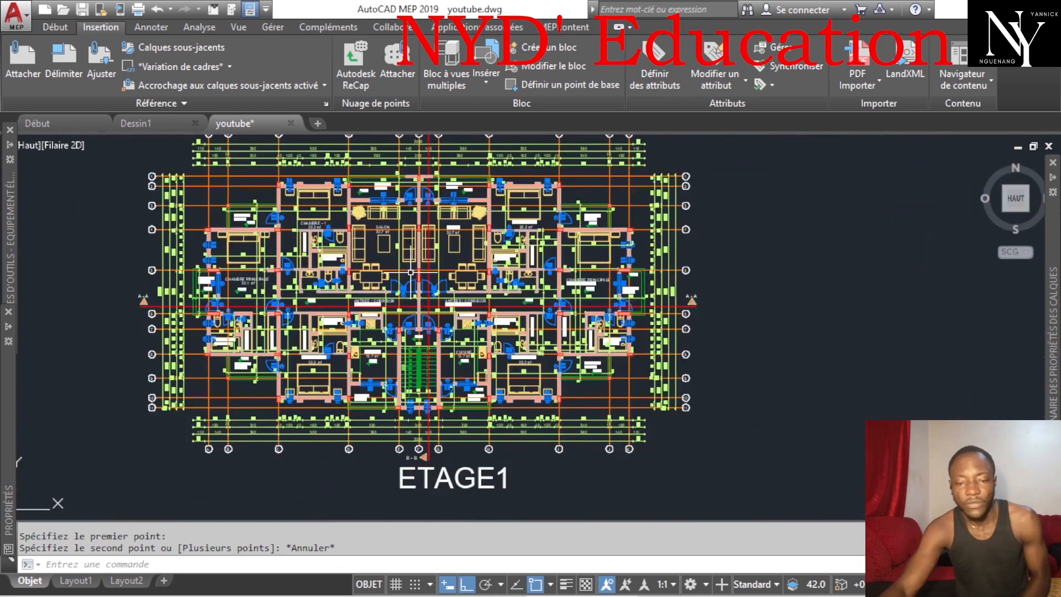
scroll(331, 290, "down", 1)
mouse_move(363, 273)
middle_mouse_down()
mouse_move(318, 326)
mouse_move(293, 320)
middle_mouse_up()
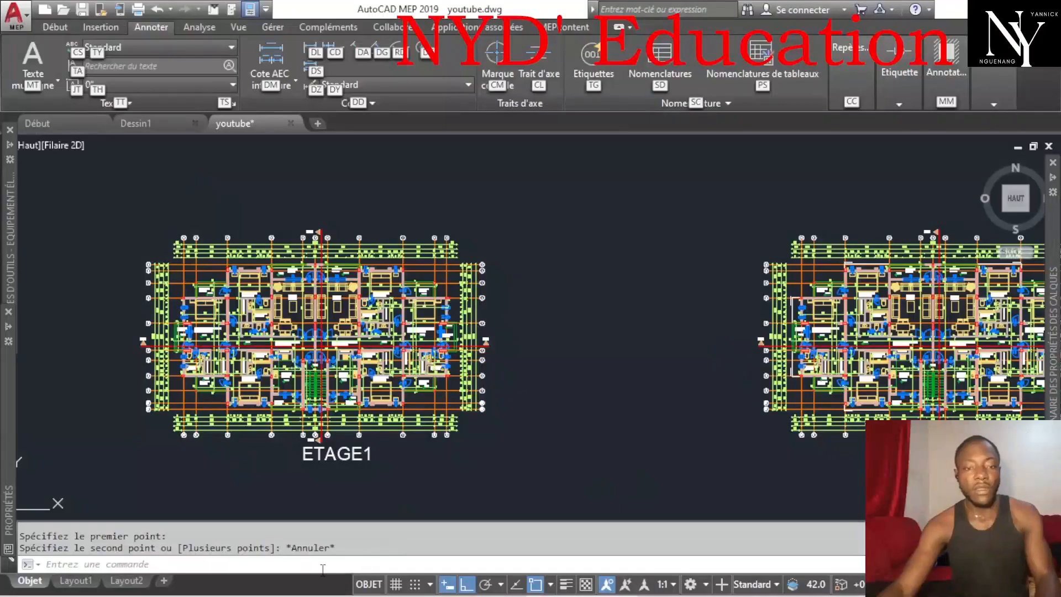
scroll(257, 341, "up", 6)
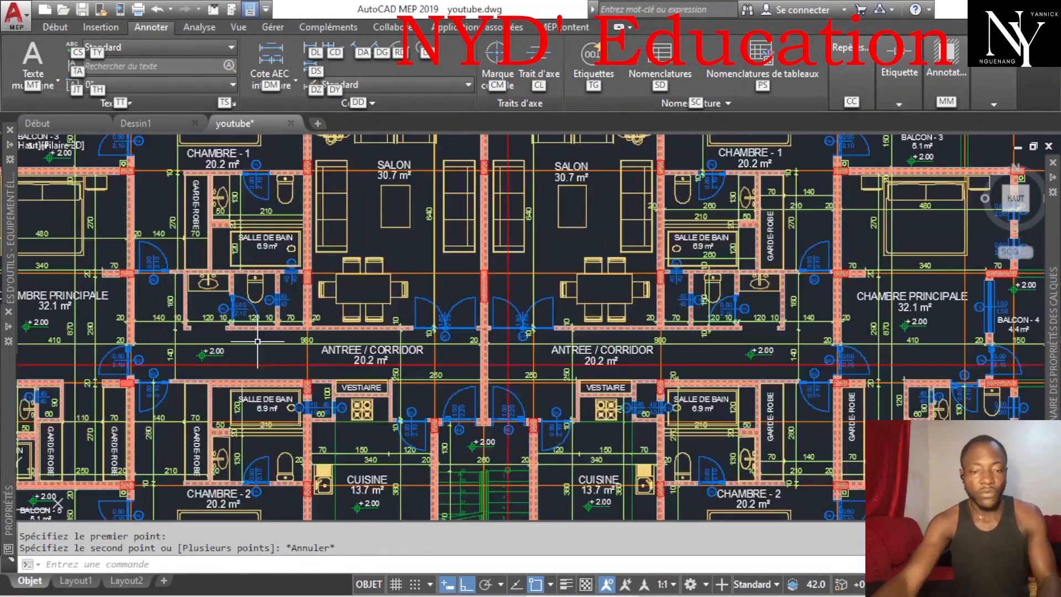
scroll(337, 281, "down", 2)
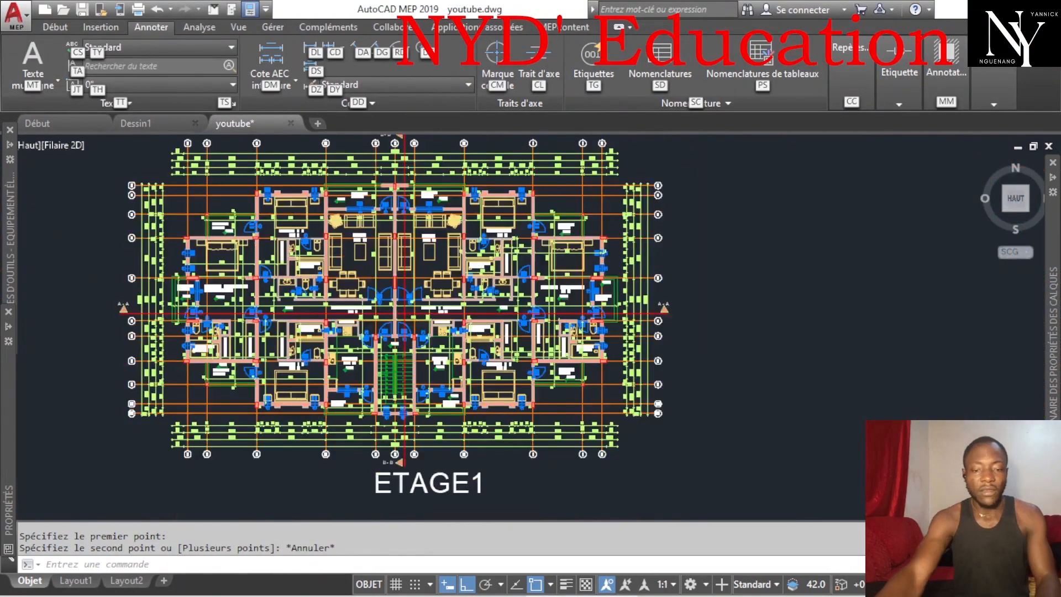
scroll(164, 274, "up", 2)
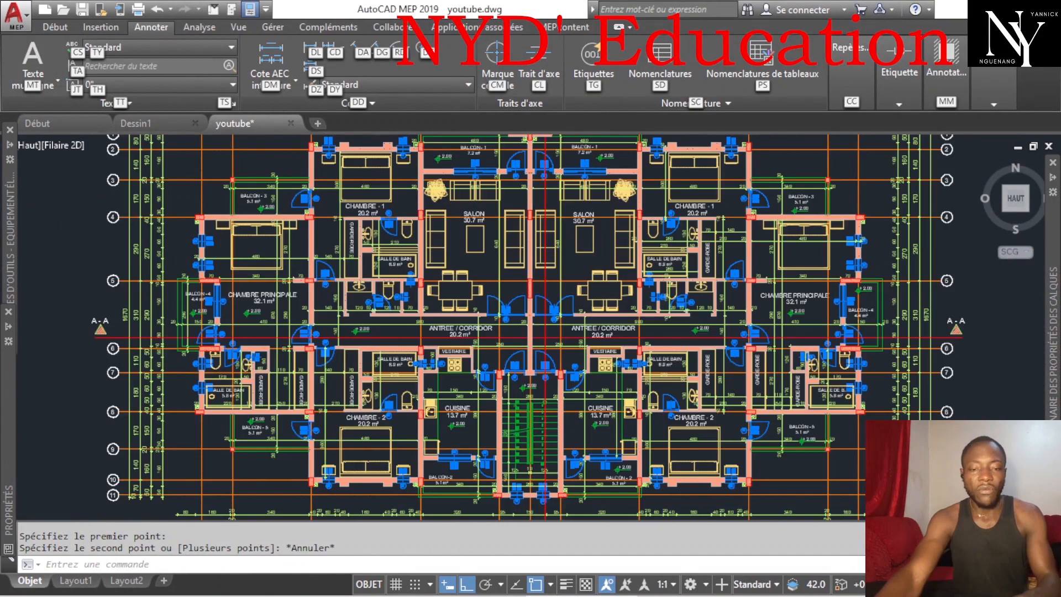
scroll(298, 287, "up", 2)
scroll(275, 270, "down", 2)
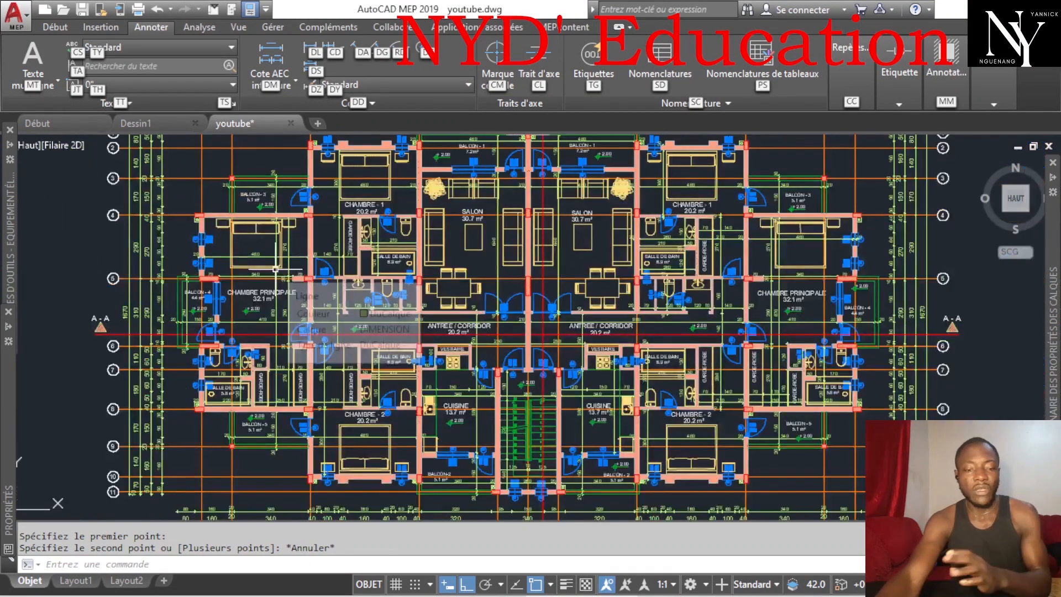
scroll(275, 270, "down", 2)
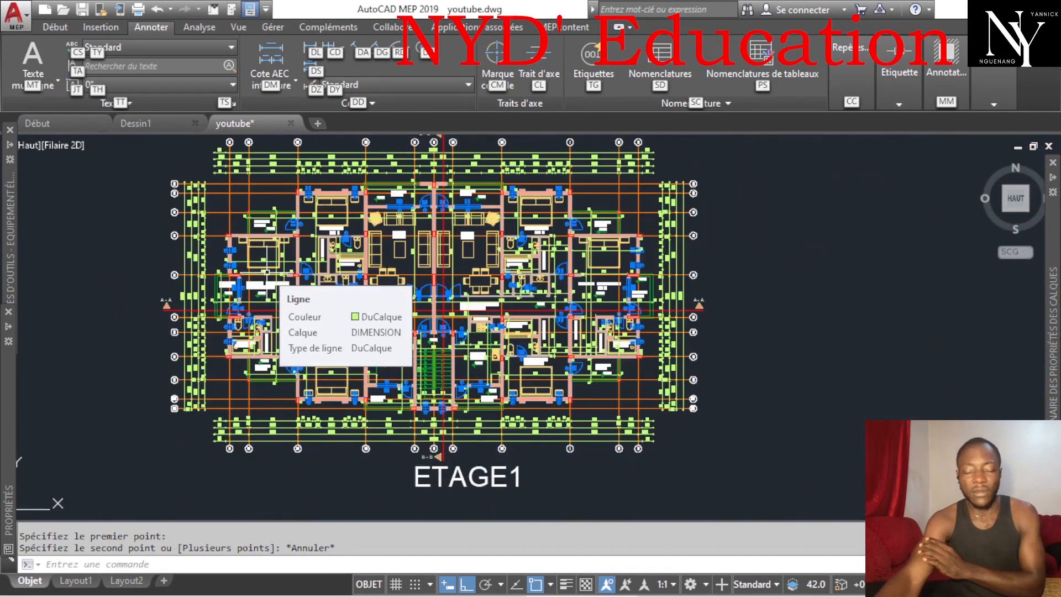